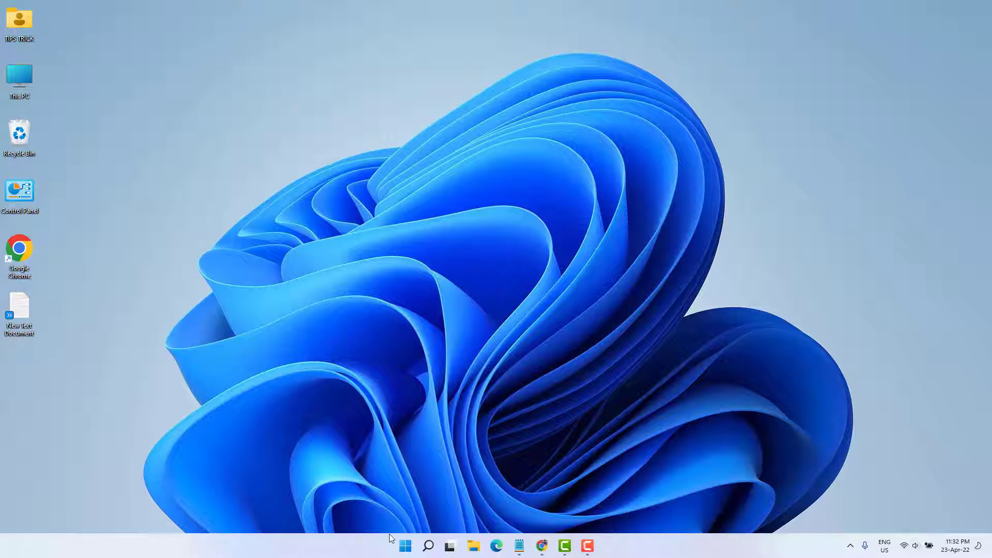
# Restart the Windows Explorer process from Task Manager opened via the Start right-click menu.
pyautogui.rightClick(406, 546)
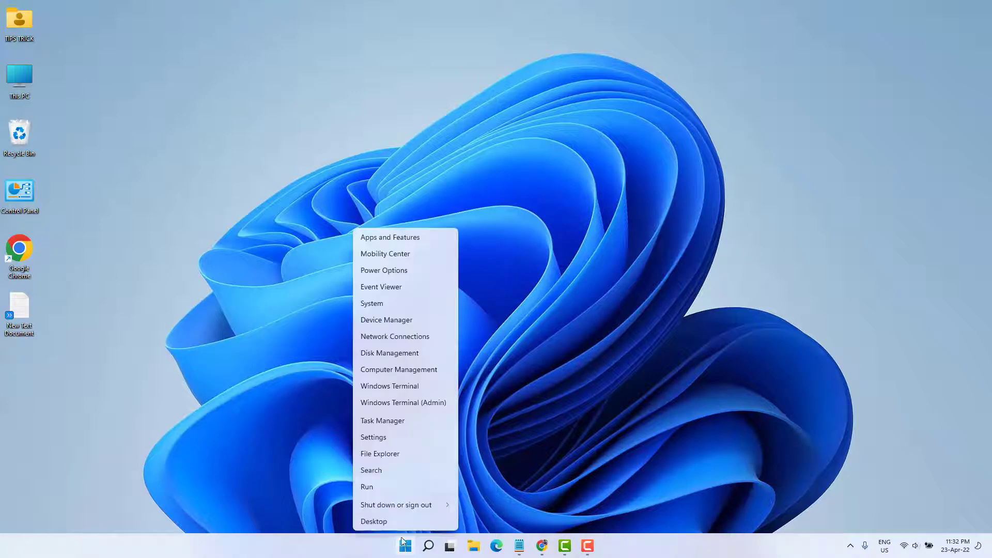
pyautogui.click(383, 420)
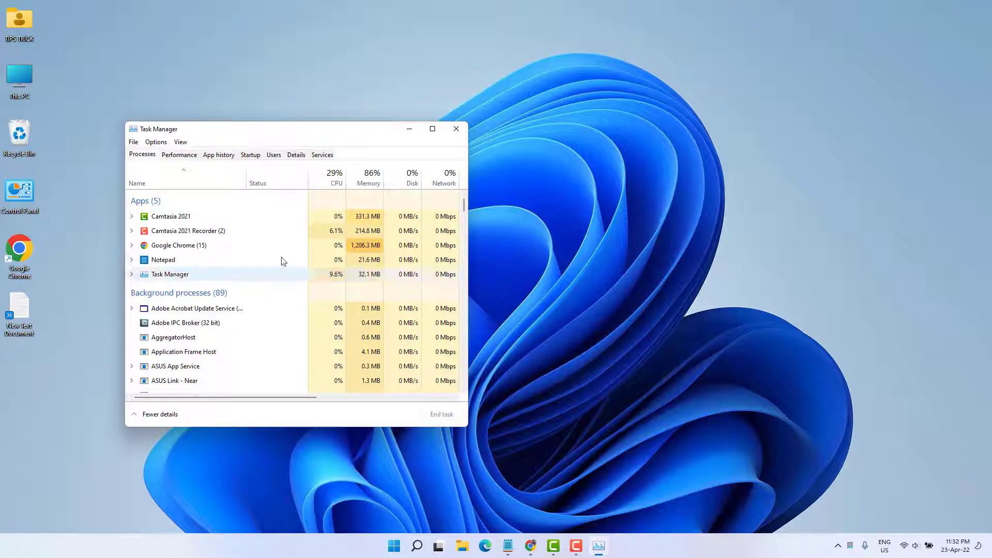
pyautogui.moveTo(464, 204); pyautogui.dragTo(467, 388)
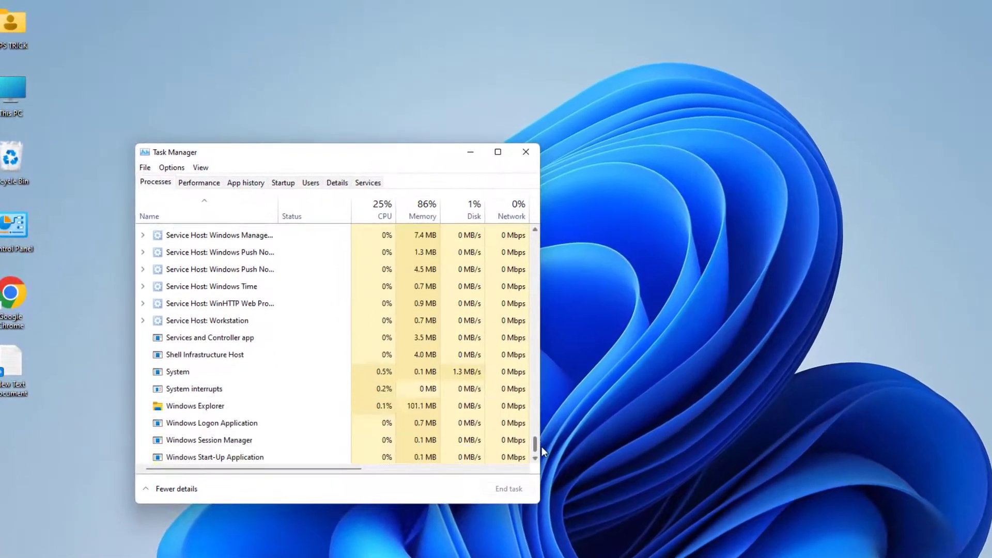
pyautogui.click(186, 401)
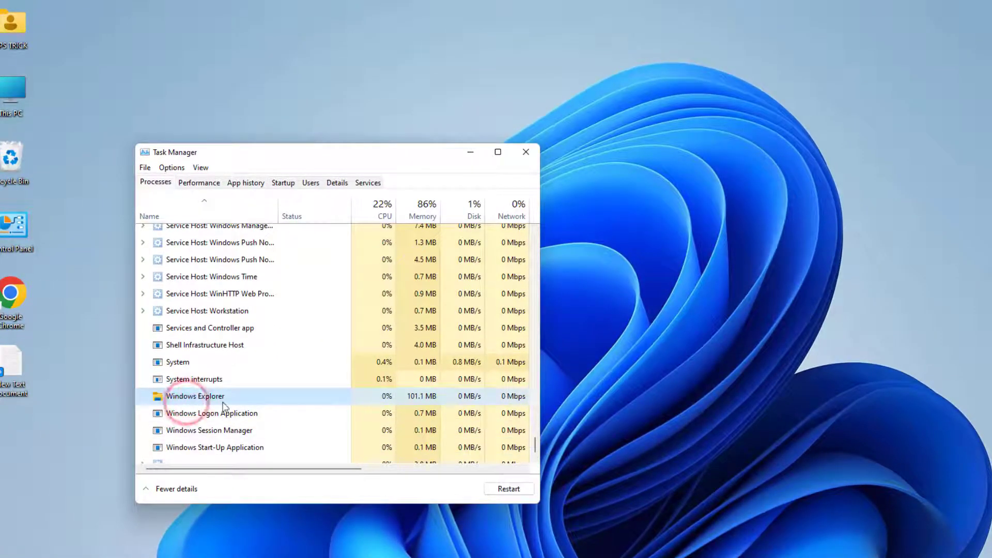
pyautogui.click(509, 488)
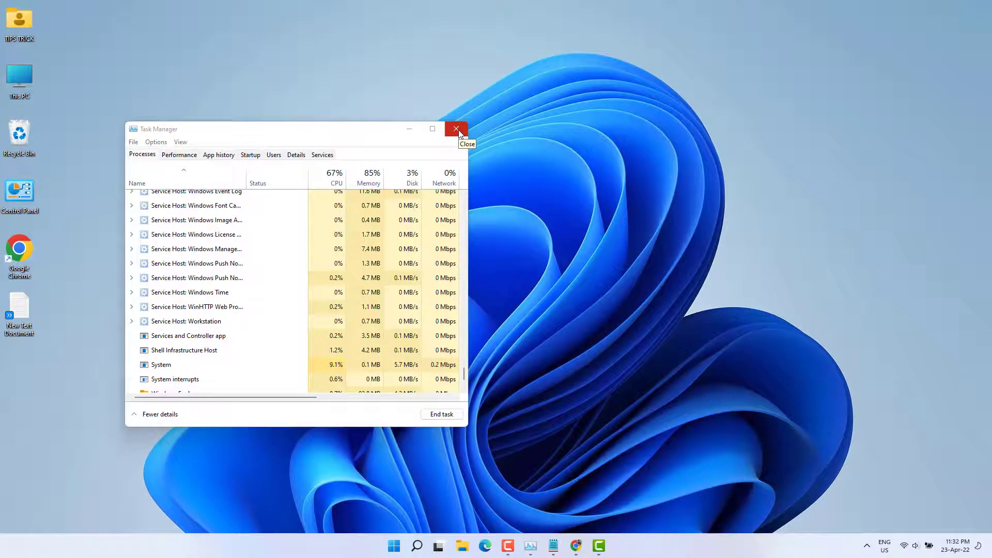
# Close Task Manager and launch Command Prompt as administrator from Windows search.
pyautogui.click(458, 129)
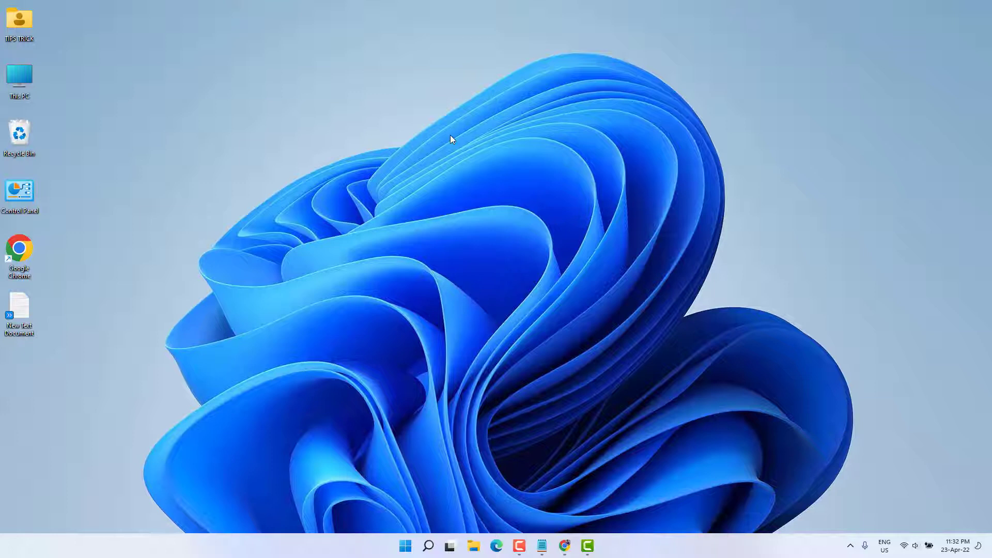
pyautogui.click(428, 546)
pyautogui.write('cmd')
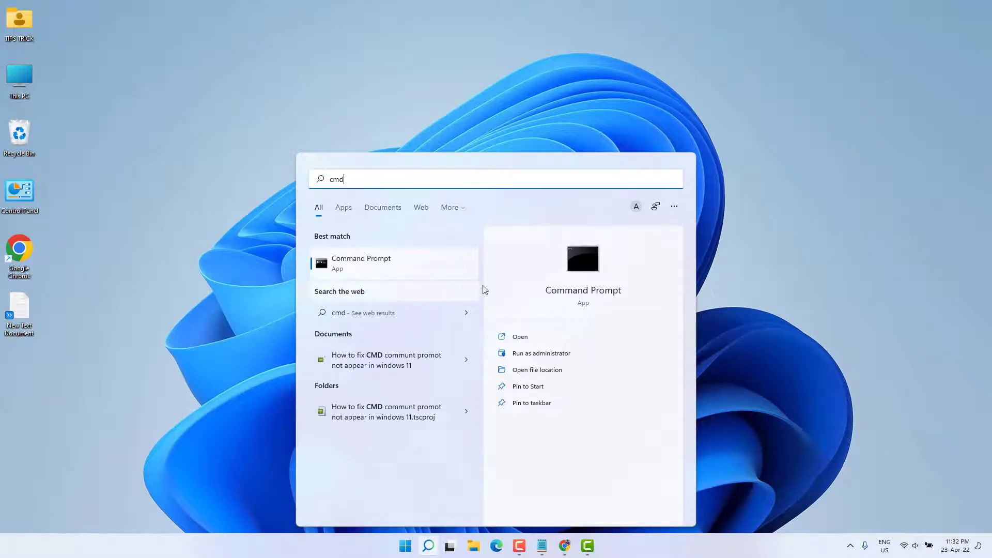
pyautogui.click(556, 354)
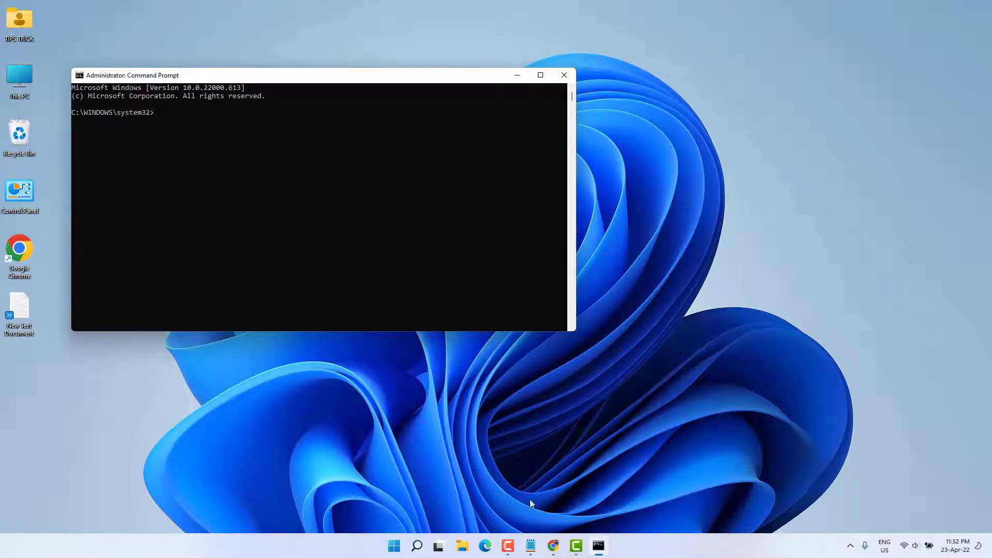
# Copy SFC /SCANNOW from the notes and run it in the administrator Command Prompt.
pyautogui.click(530, 546)
pyautogui.moveTo(221, 154); pyautogui.dragTo(167, 154)
pyautogui.hotkey('ctrl', 'c')
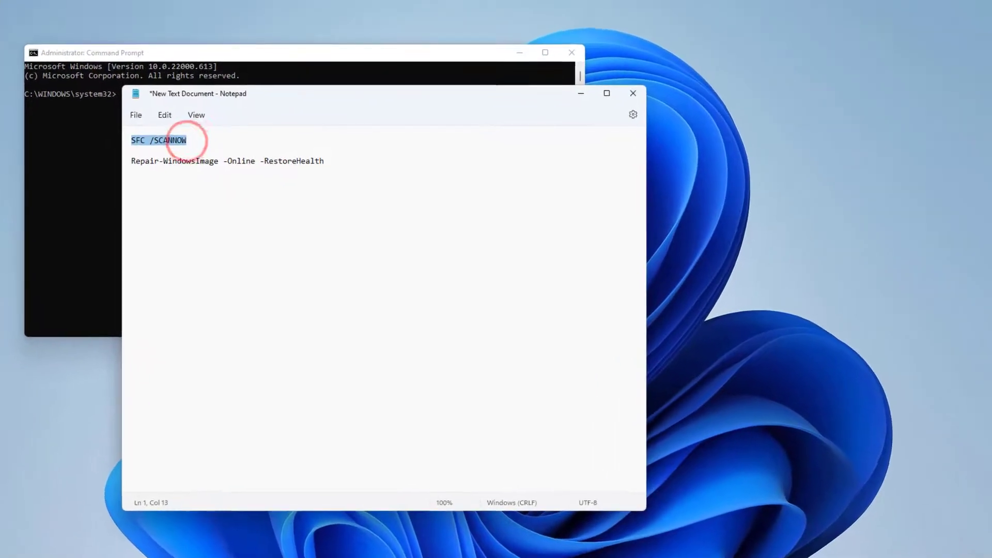
pyautogui.click(219, 52)
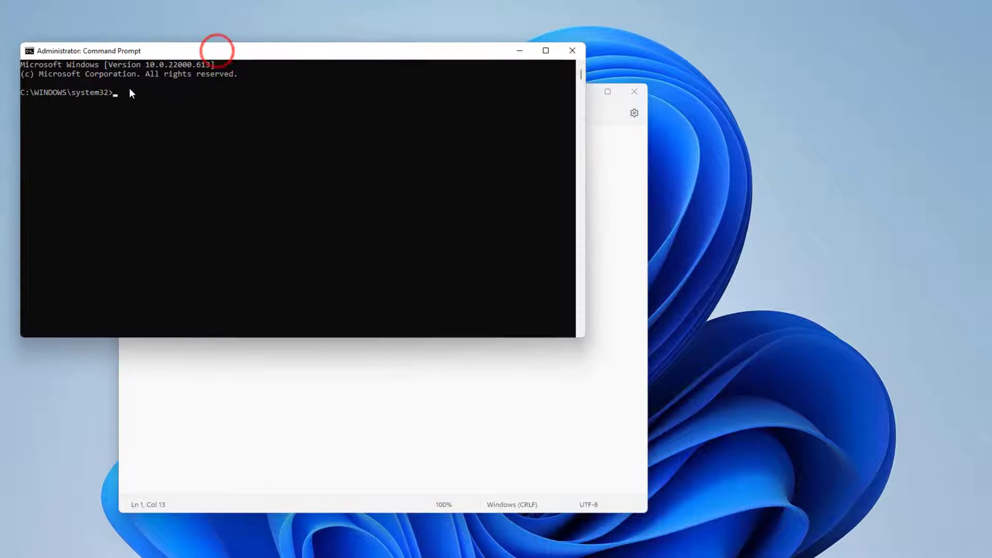
pyautogui.hotkey('ctrl', 'v')
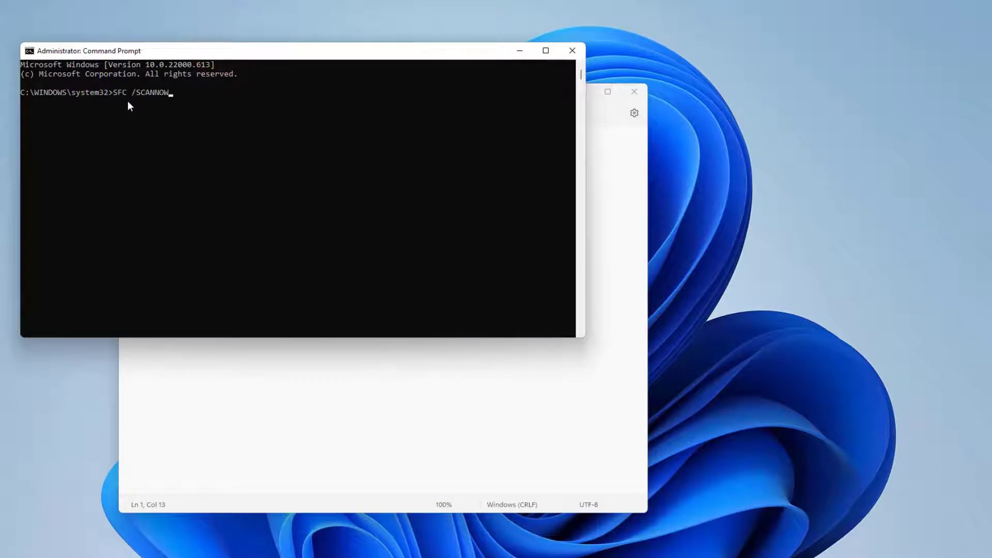
pyautogui.press('Return')
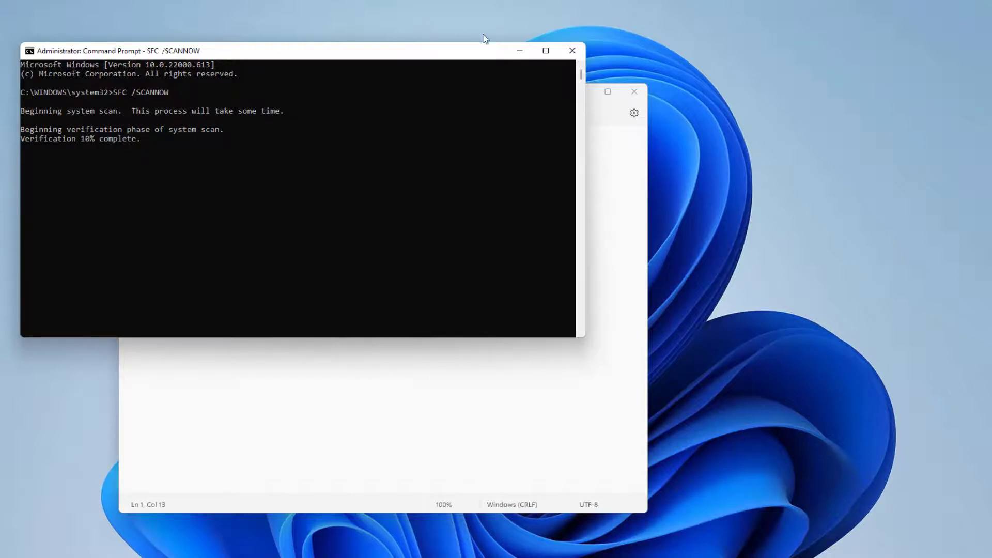
# Close the Command Prompt and the notes window after the scan starts.
pyautogui.click(573, 50)
pyautogui.click(581, 91)
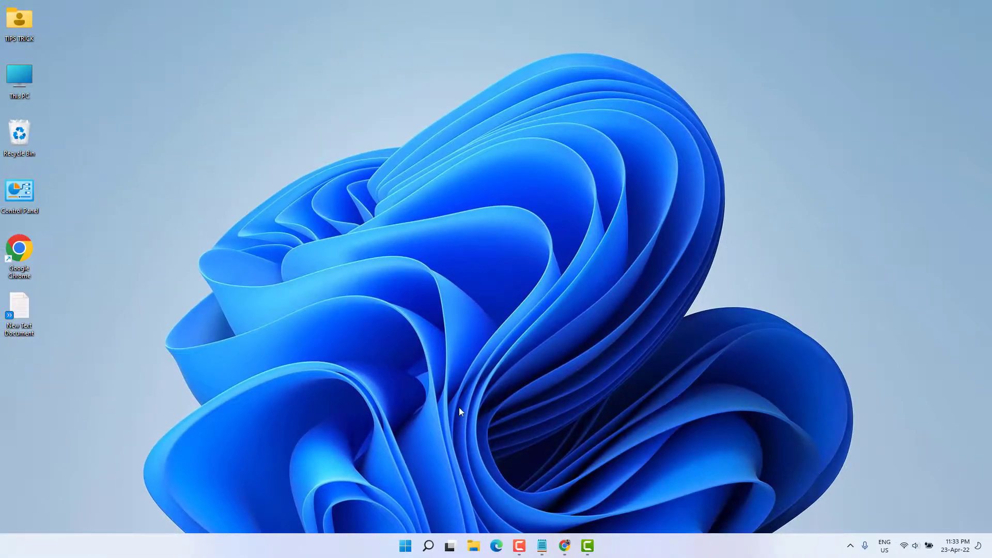
# Launch Windows PowerShell as administrator from Windows search.
pyautogui.click(428, 546)
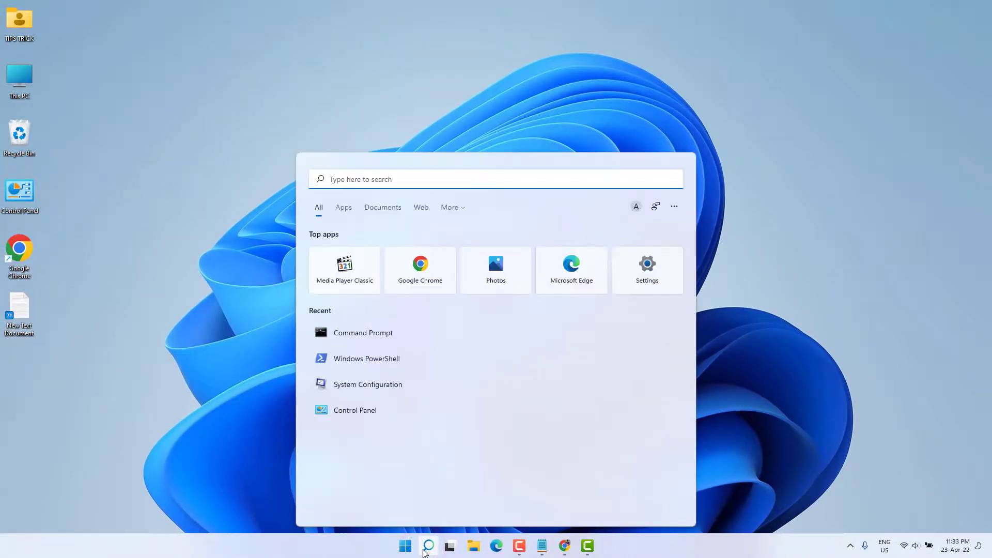
pyautogui.write('power')
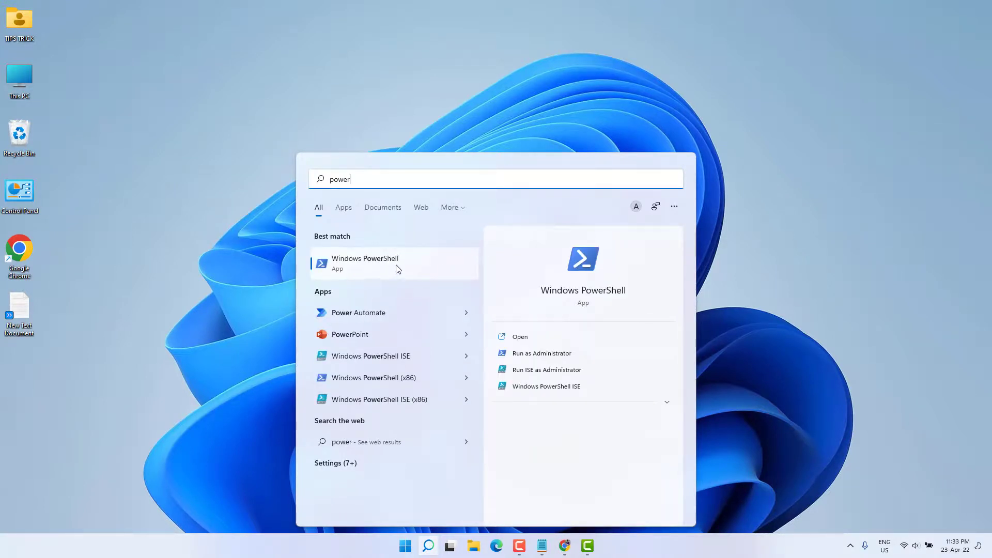
pyautogui.click(550, 357)
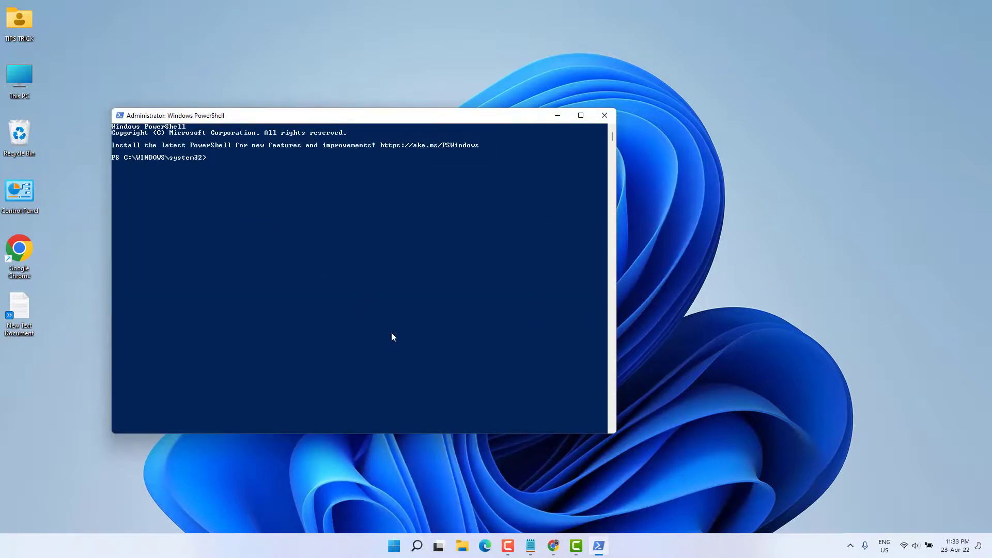
# Copy Repair-WindowsImage -Online -RestoreHealth from the notes and run it in PowerShell.
pyautogui.click(530, 546)
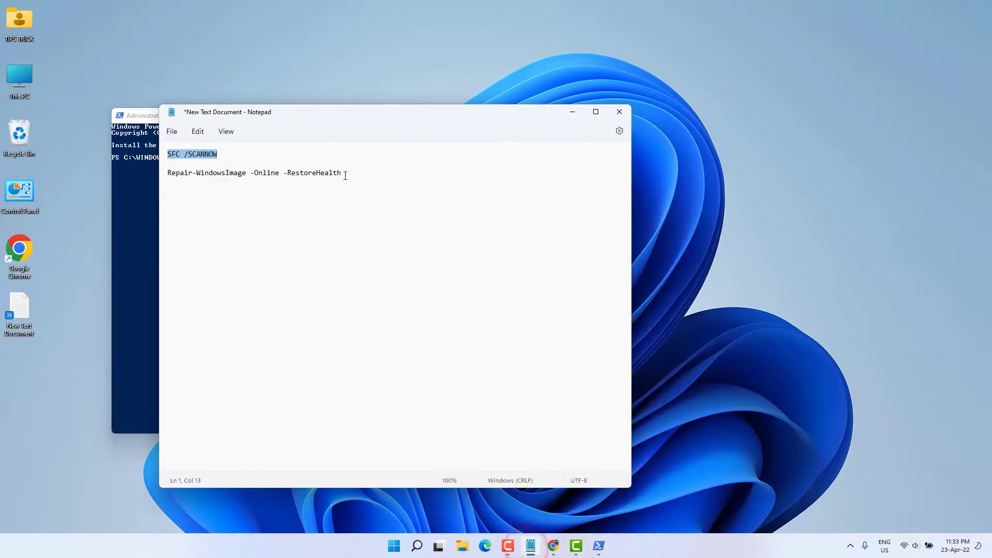
pyautogui.moveTo(344, 172); pyautogui.dragTo(168, 172)
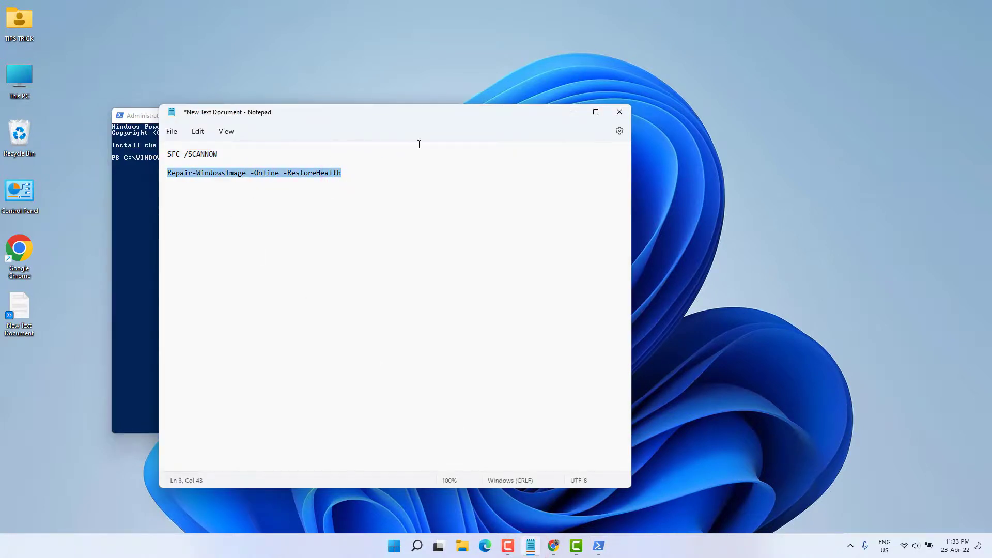
pyautogui.click(572, 111)
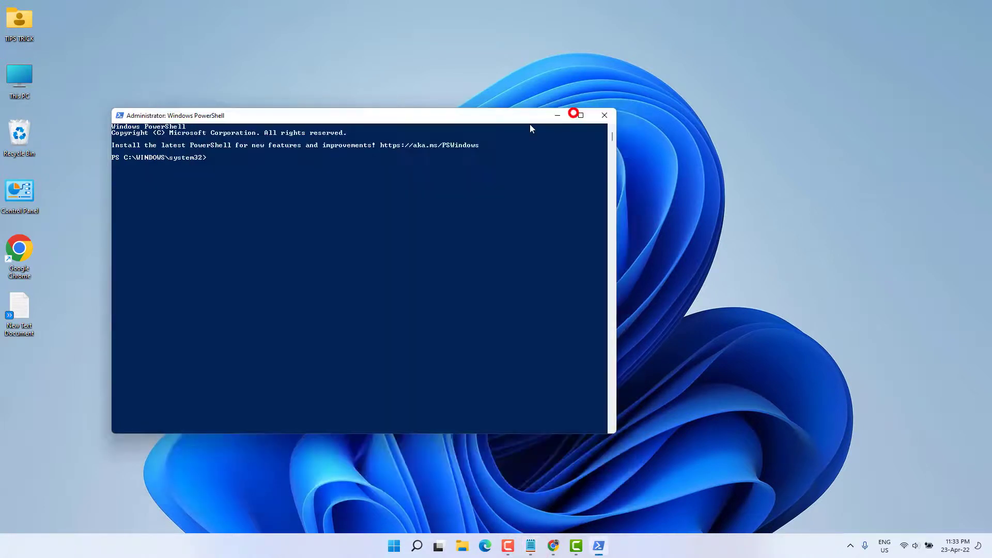
pyautogui.rightClick(219, 159)
pyautogui.press('Return')
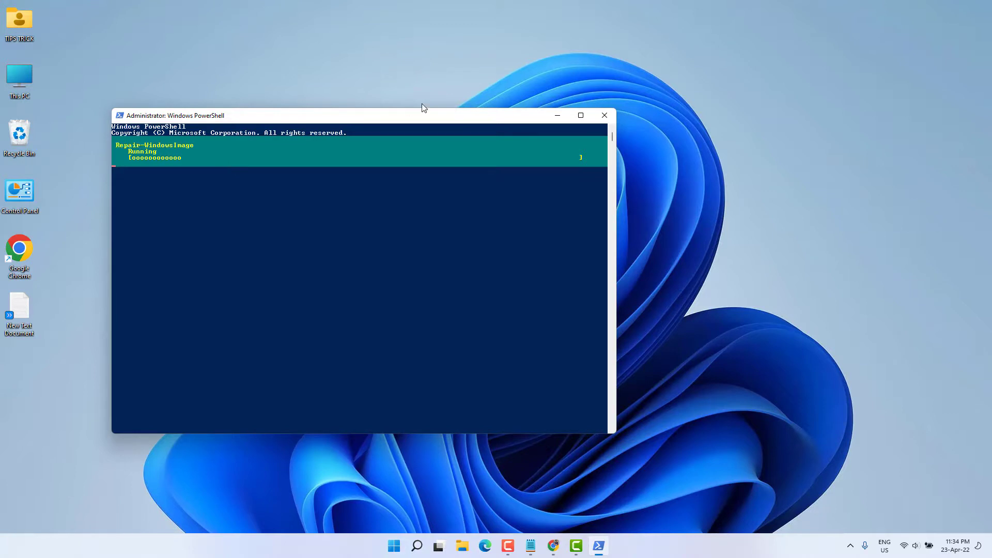
pyautogui.click(604, 115)
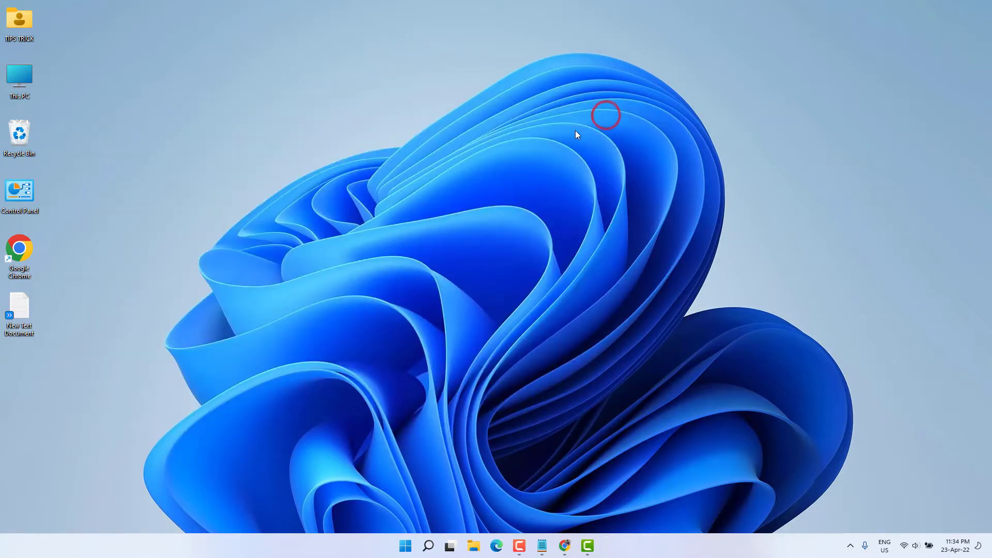